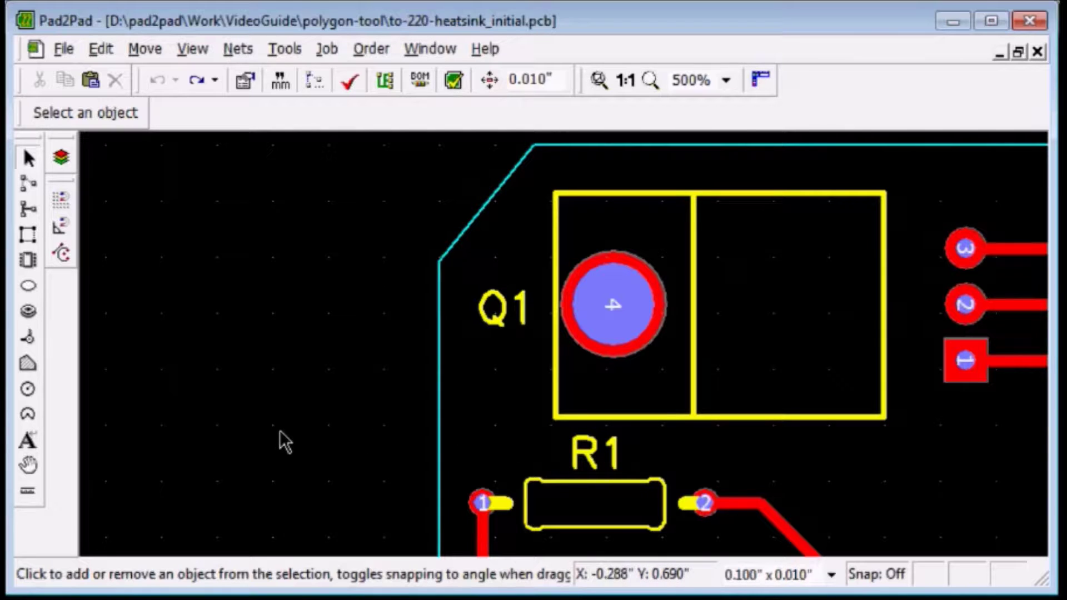
Turn on grid snapping and select the Polygon tool
click(63, 199)
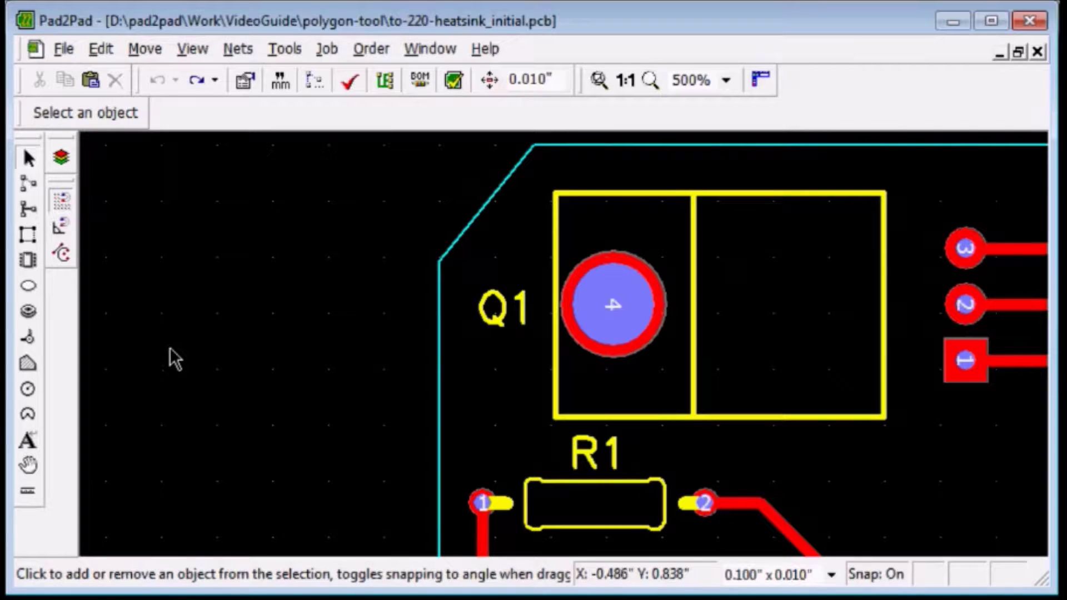
click(28, 363)
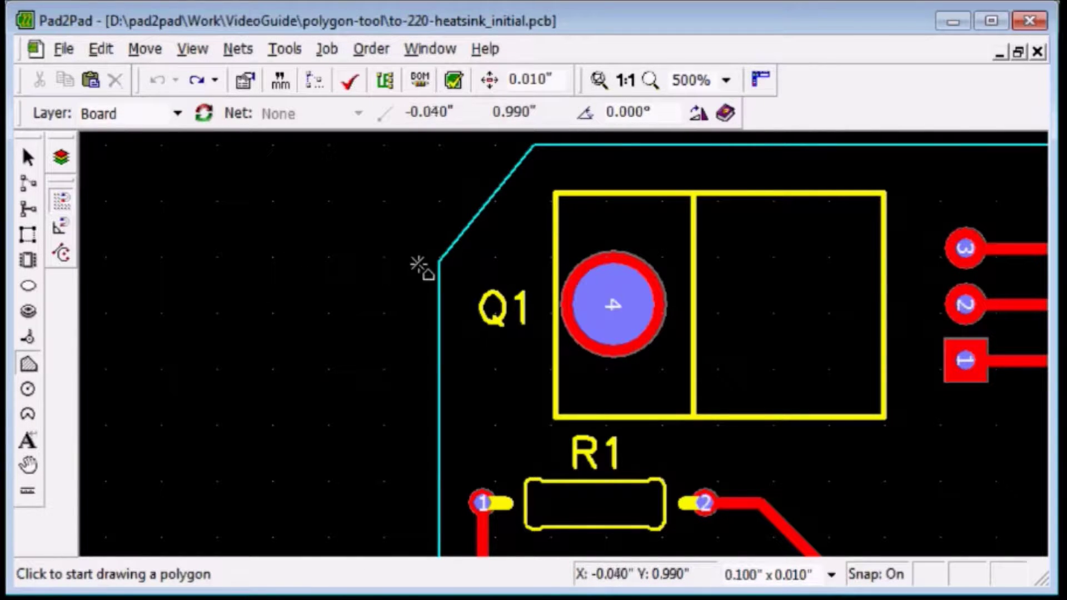
On the Top layer, place the polygon's first four corners along the board outline
click(116, 113)
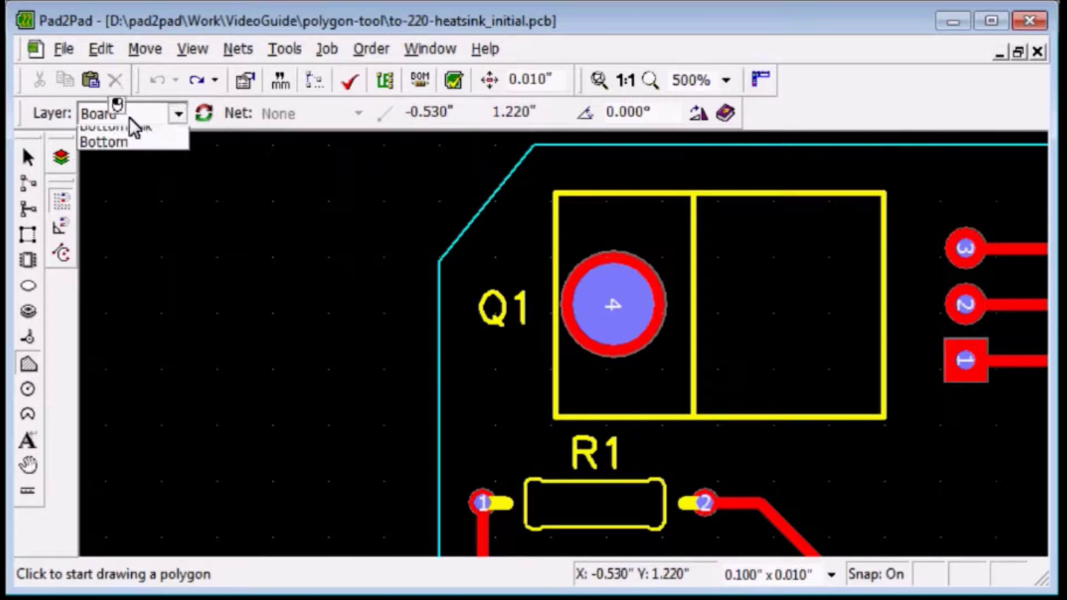
click(121, 201)
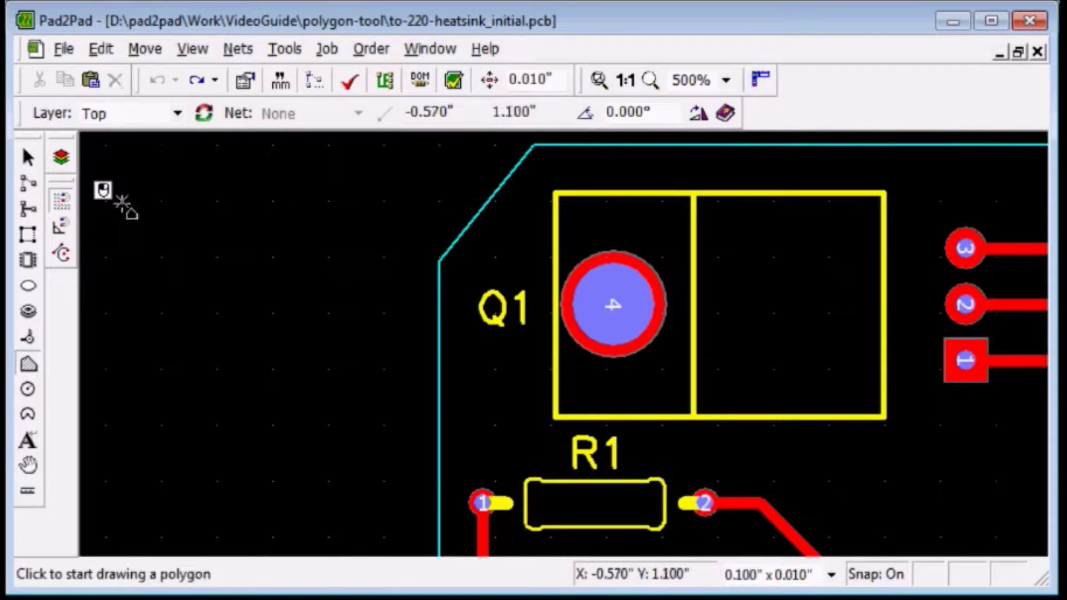
click(452, 268)
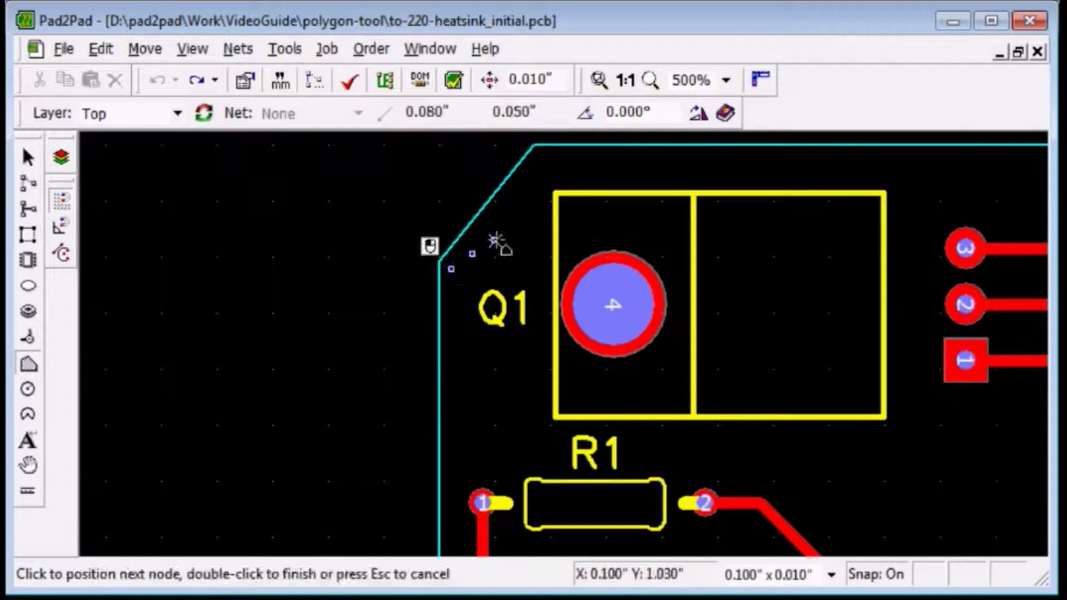
click(544, 156)
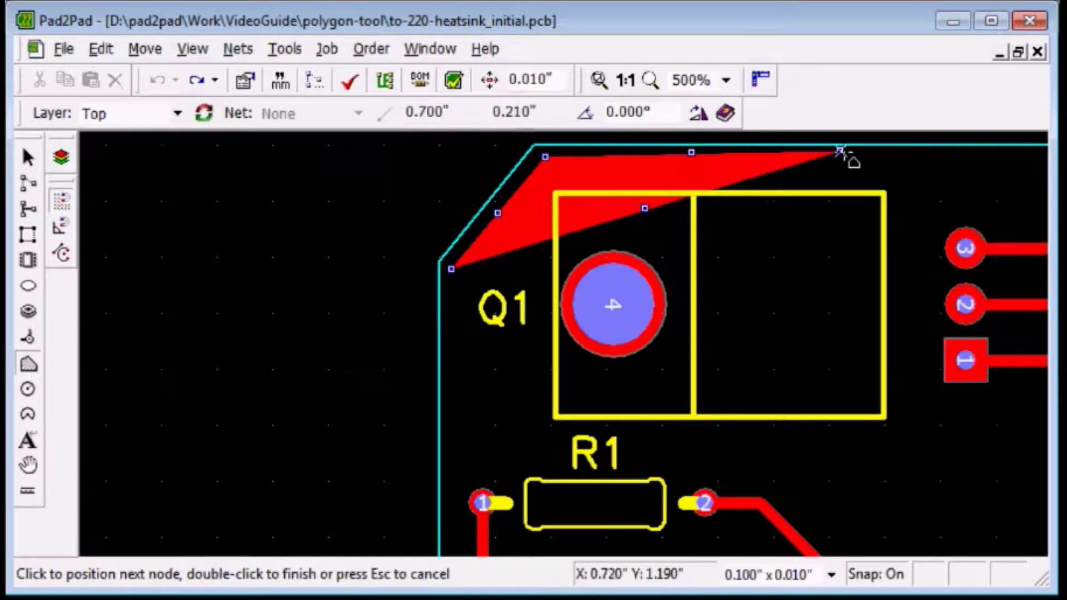
click(913, 156)
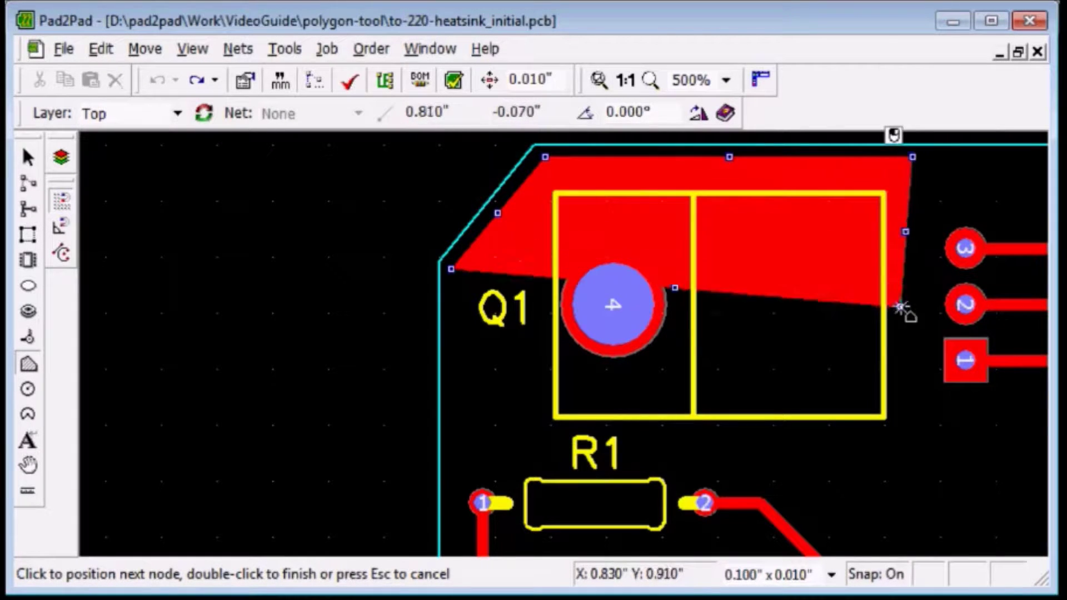
click(957, 531)
Add the corners stepping in toward R1 and below Q1, finish the polygon, and select it
click(823, 528)
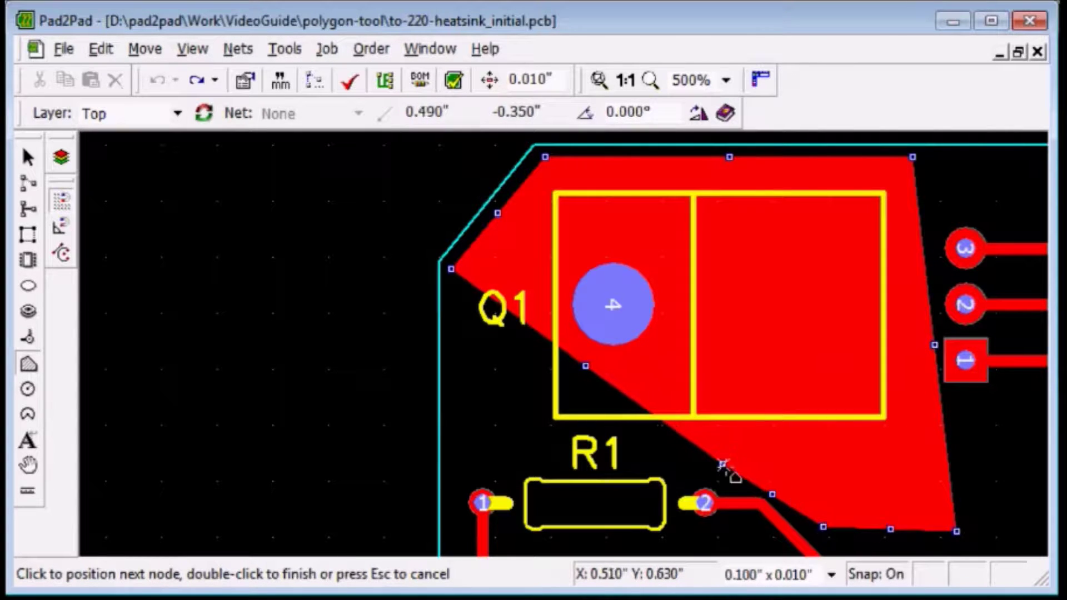
click(713, 448)
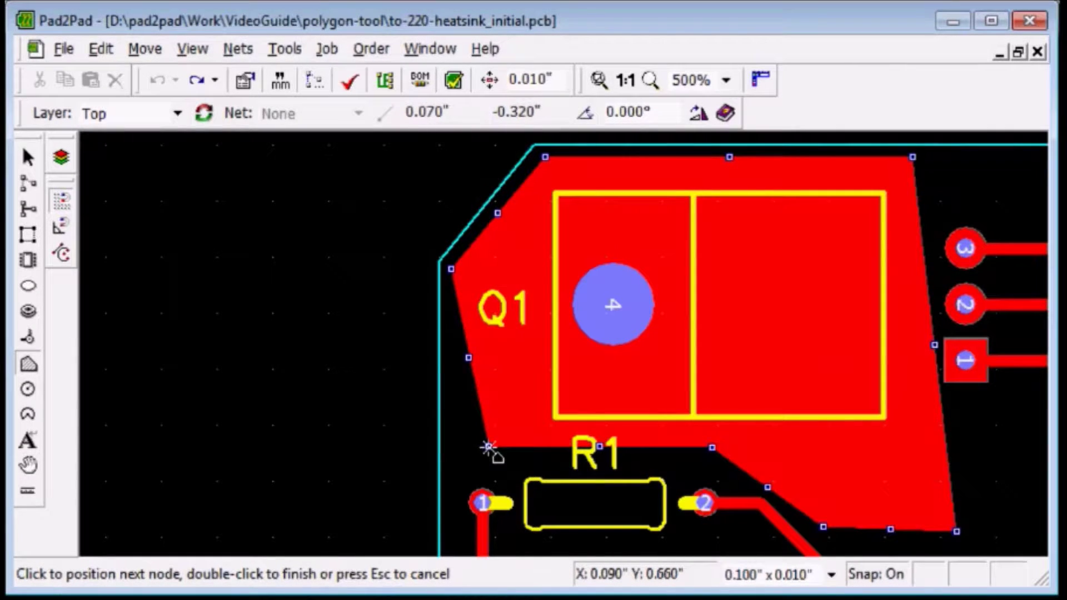
click(489, 448)
double_click(450, 353)
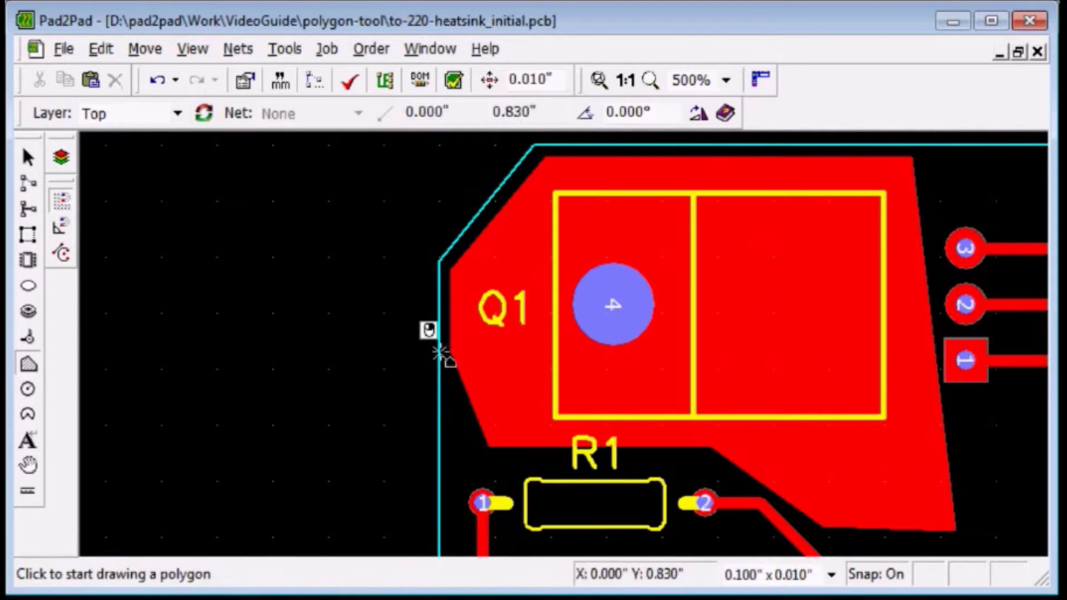
key(Escape)
click(458, 300)
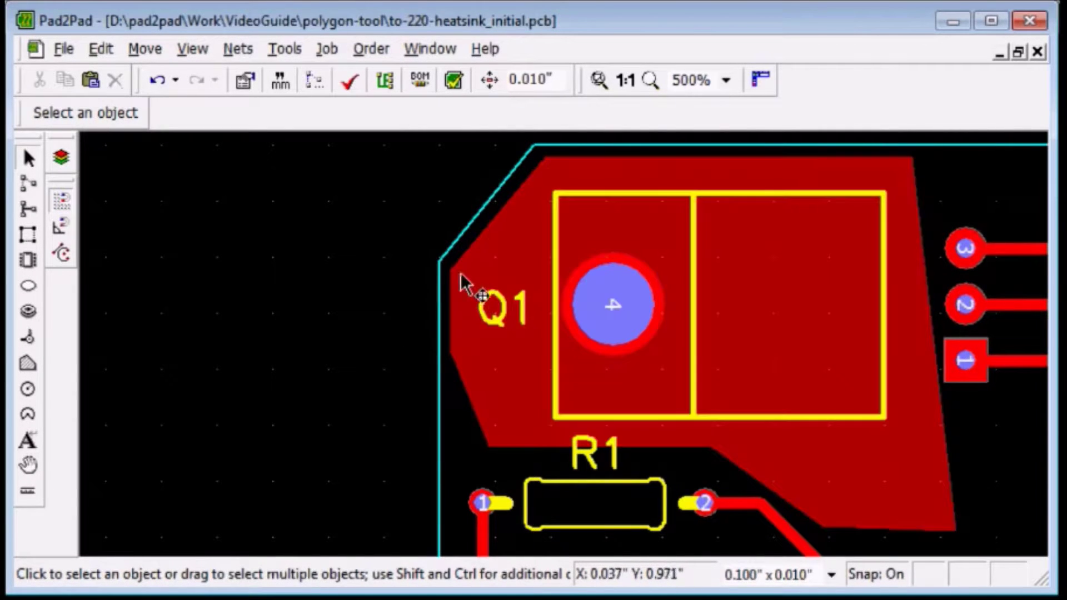
click(515, 253)
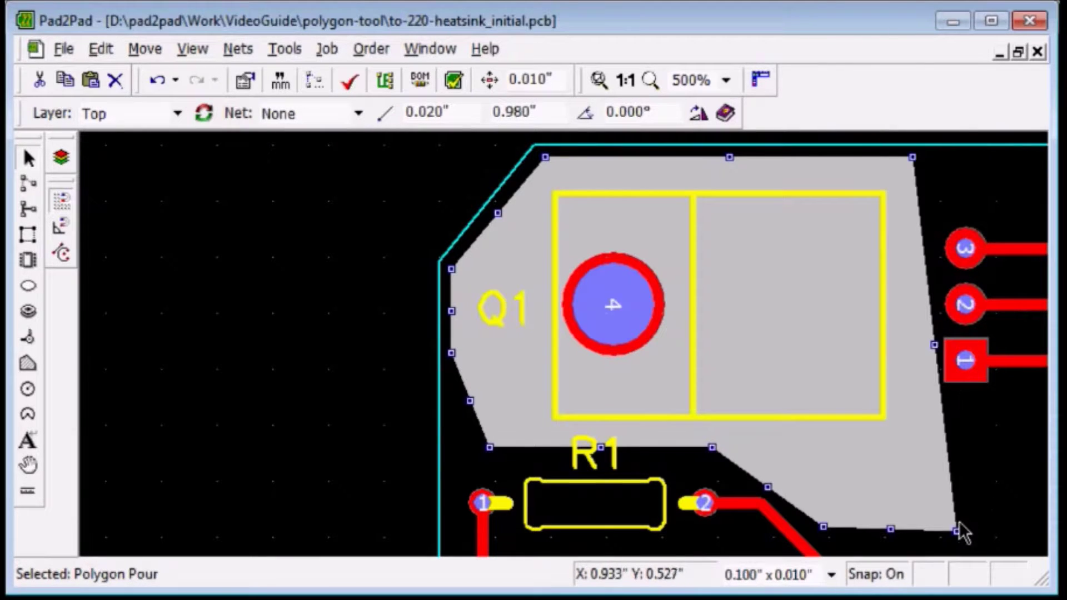
Drag the polygon's corners to straighten the right edge and make the left edge vertical
drag(956, 530, 913, 529)
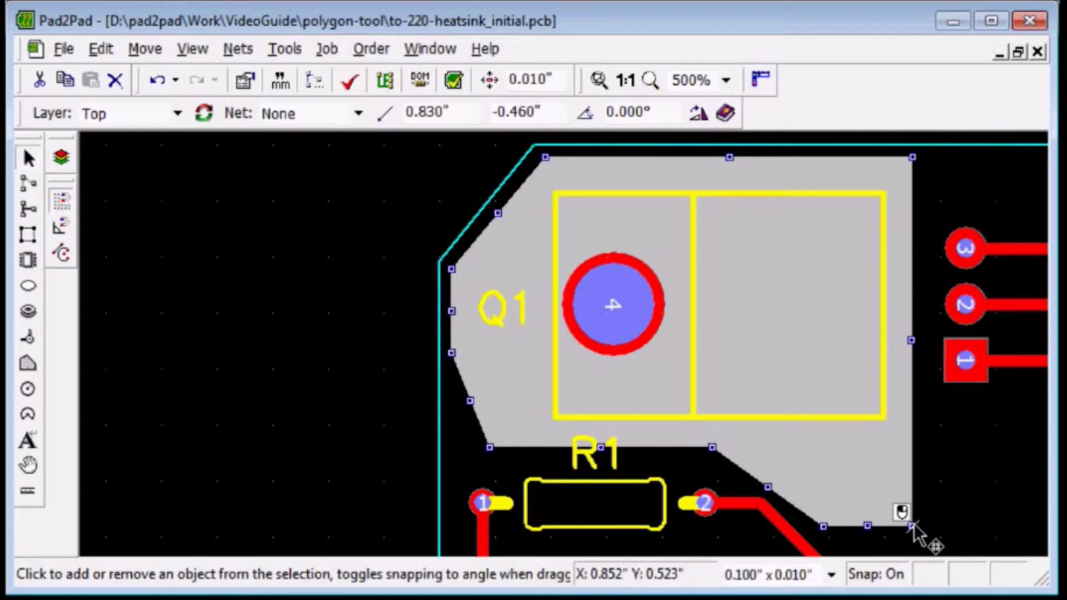
drag(714, 449, 751, 448)
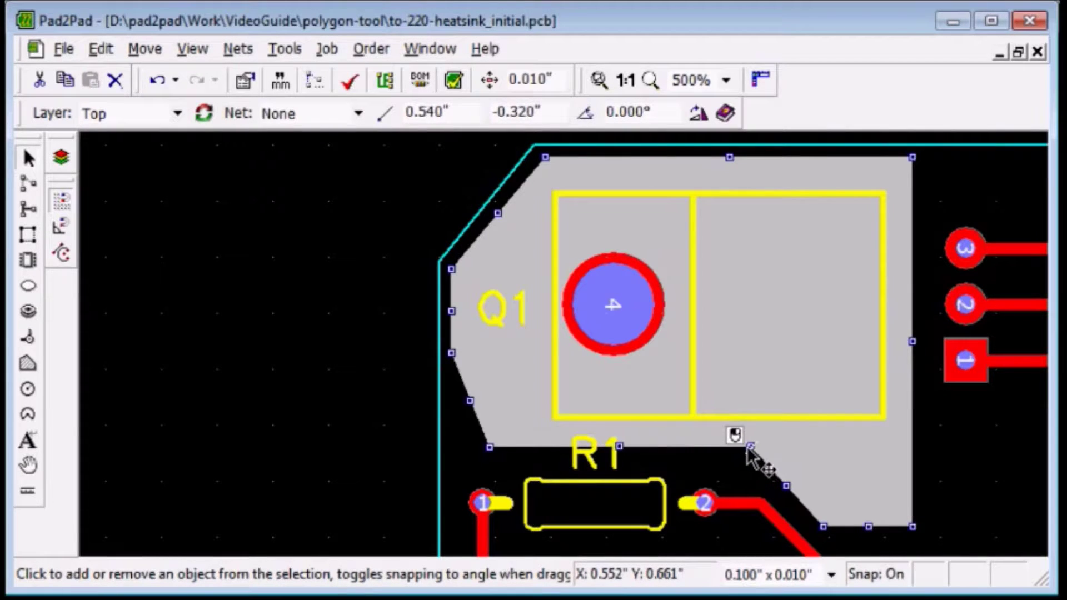
drag(489, 449, 484, 453)
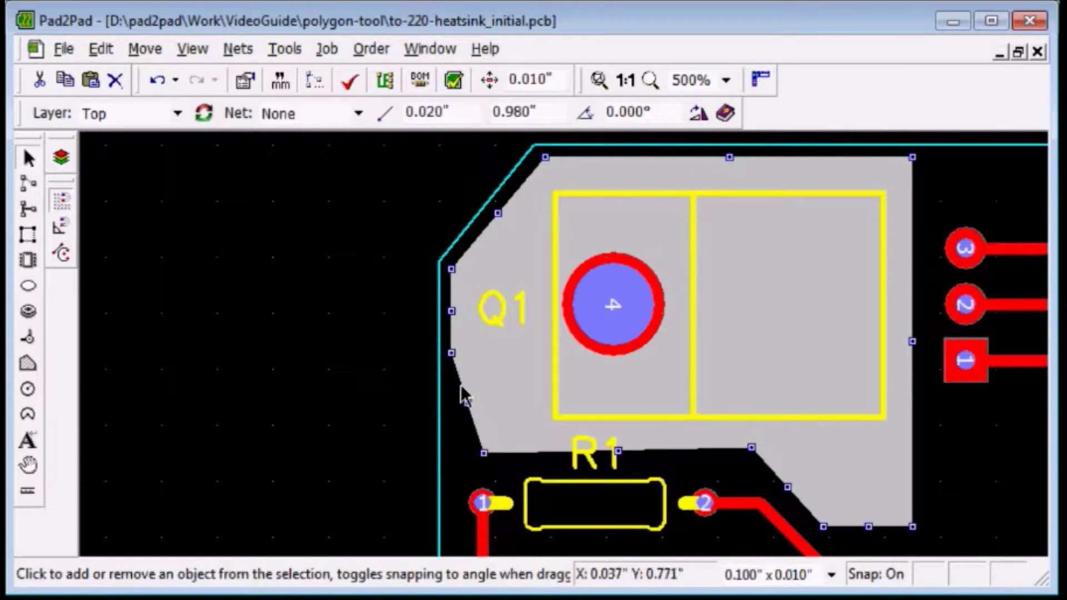
drag(451, 354, 473, 442)
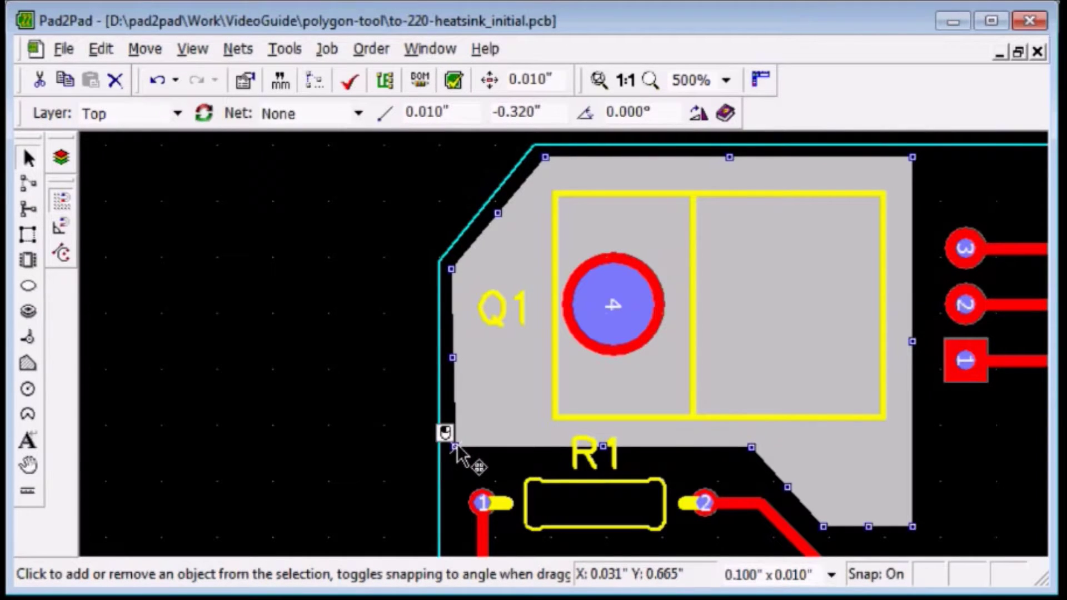
drag(472, 443, 451, 447)
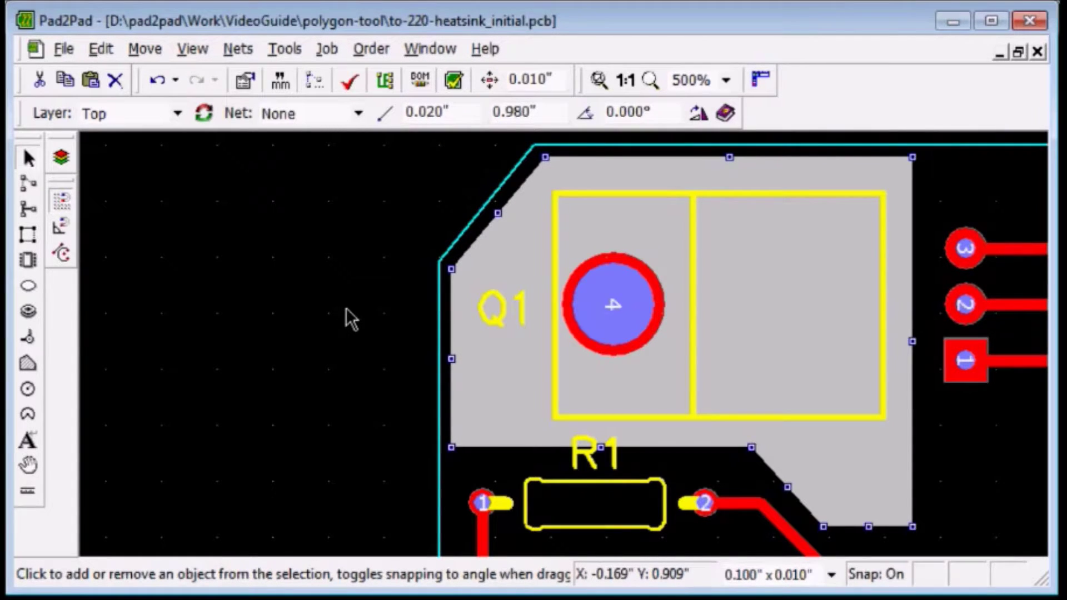
Copy the polygon and paste the duplicate exactly over the original
click(66, 86)
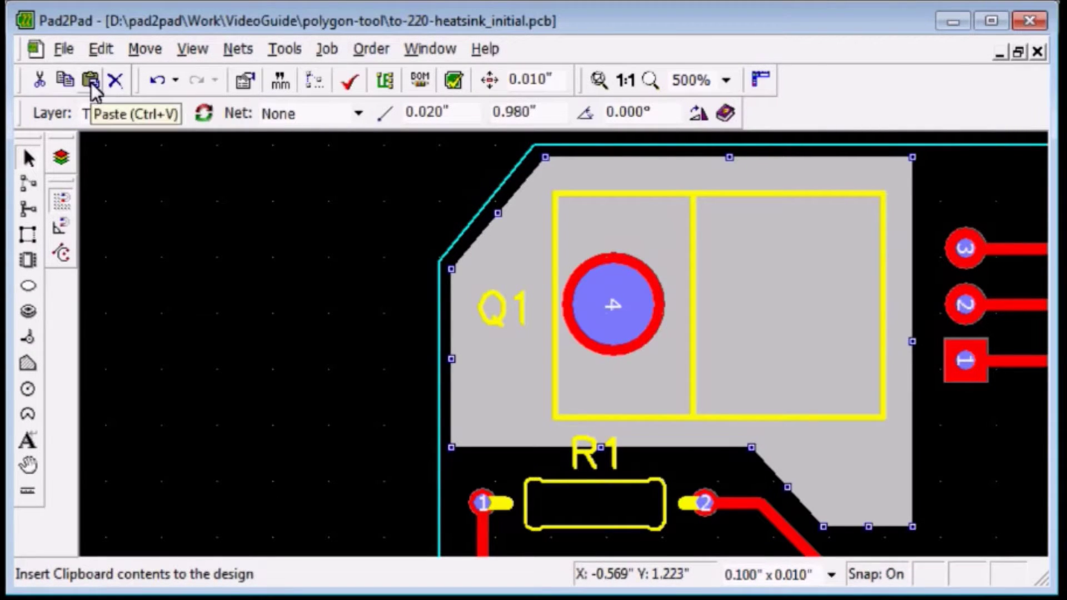
click(91, 81)
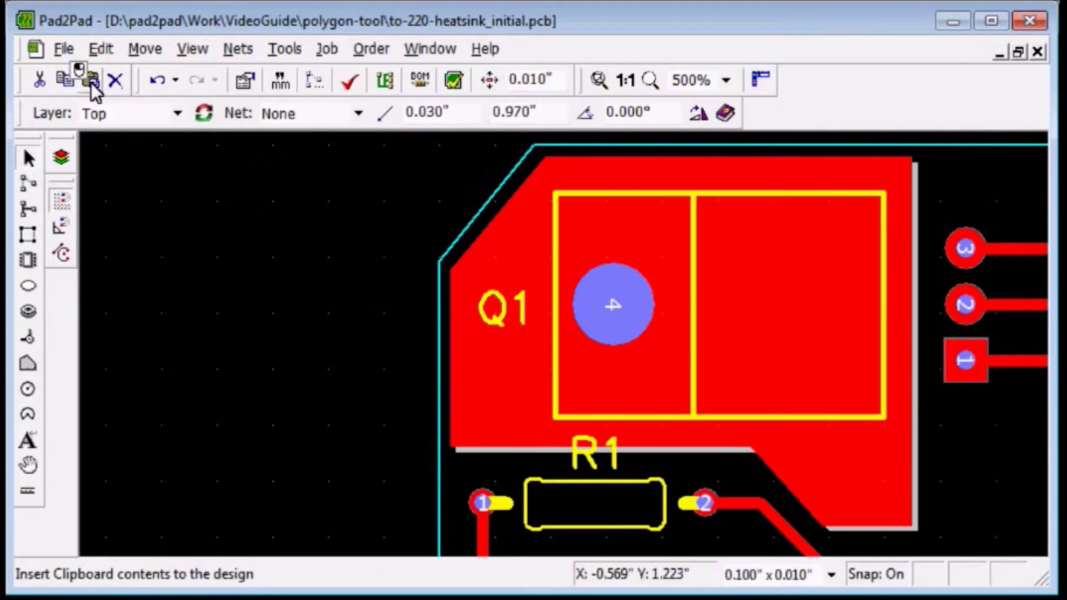
click(213, 272)
key(Up)
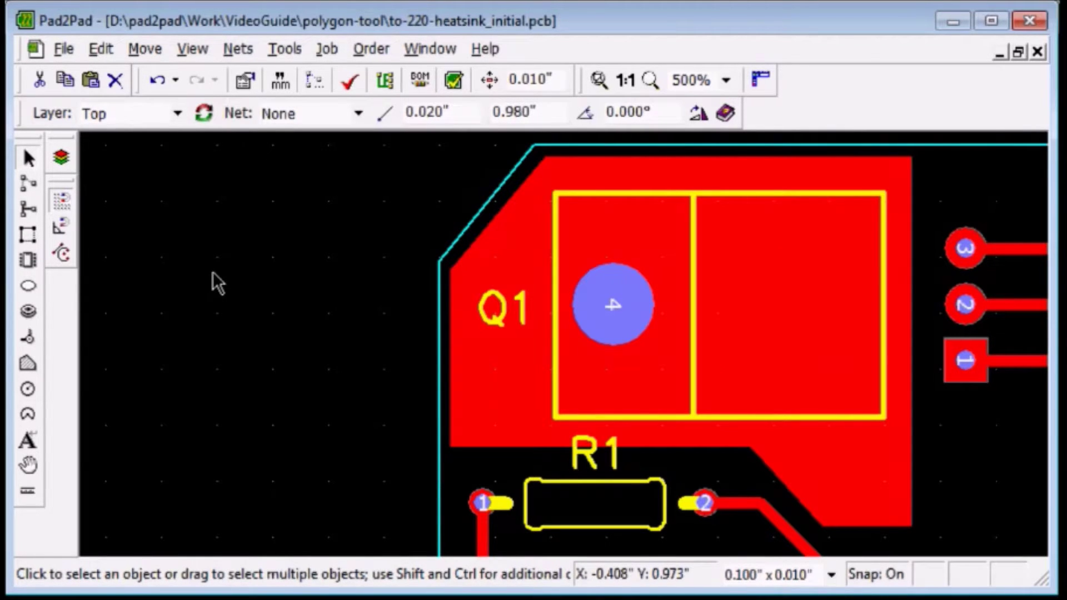
Move the pasted copy to the Bottom layer and deselect it
click(113, 117)
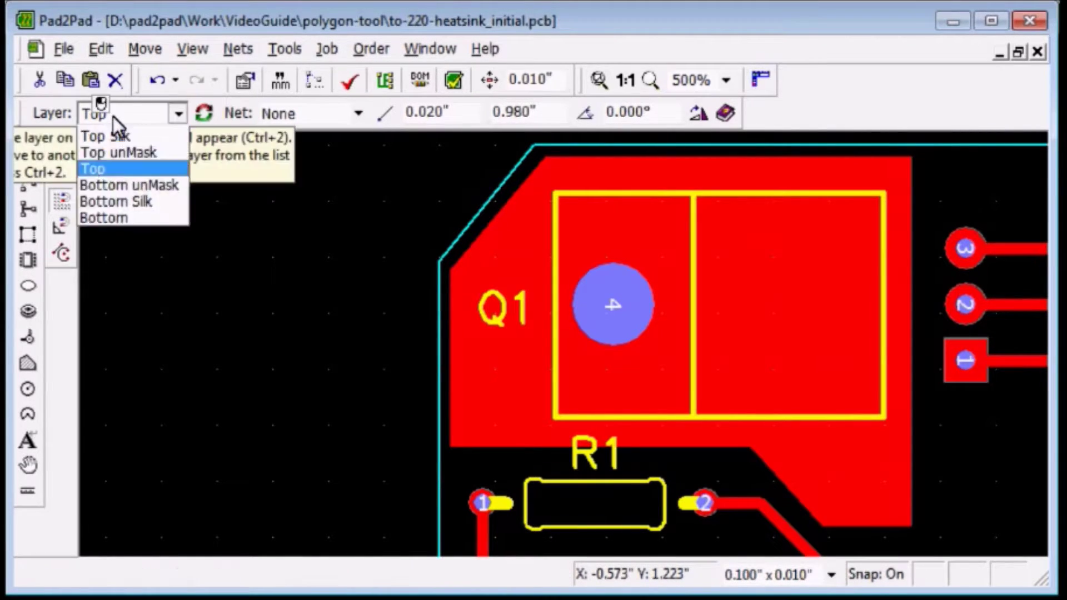
click(118, 246)
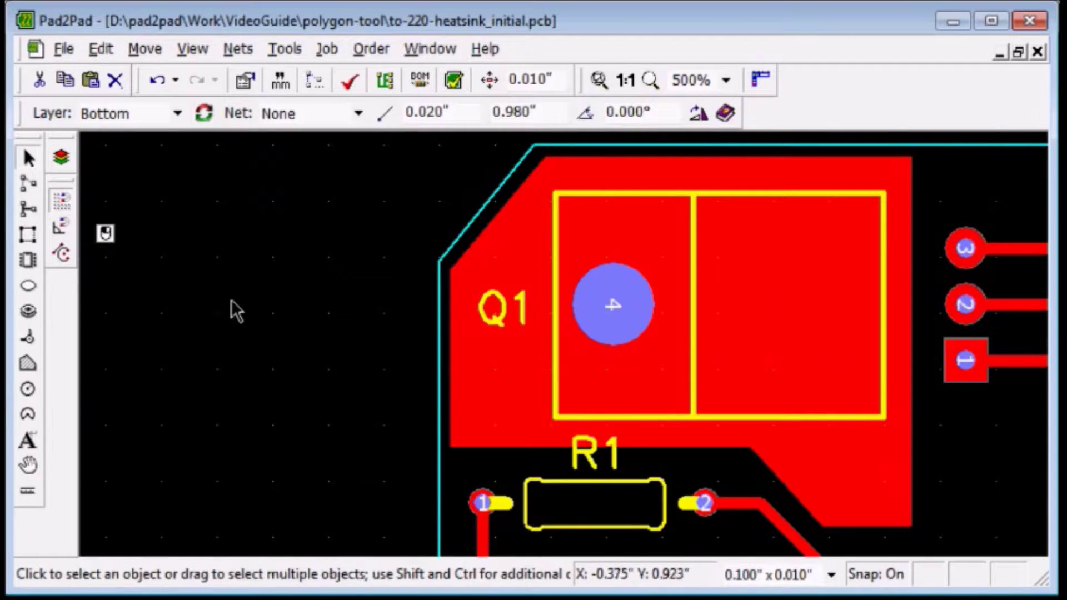
click(294, 344)
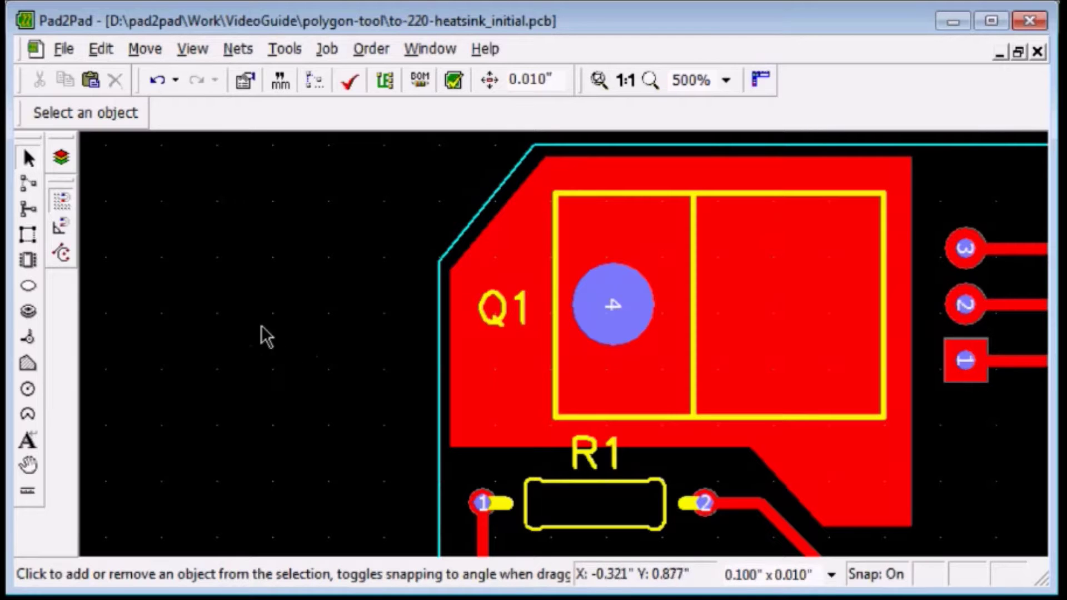
Hide the Top and Top unMask layers to reveal the bottom copy, then show both again
click(62, 161)
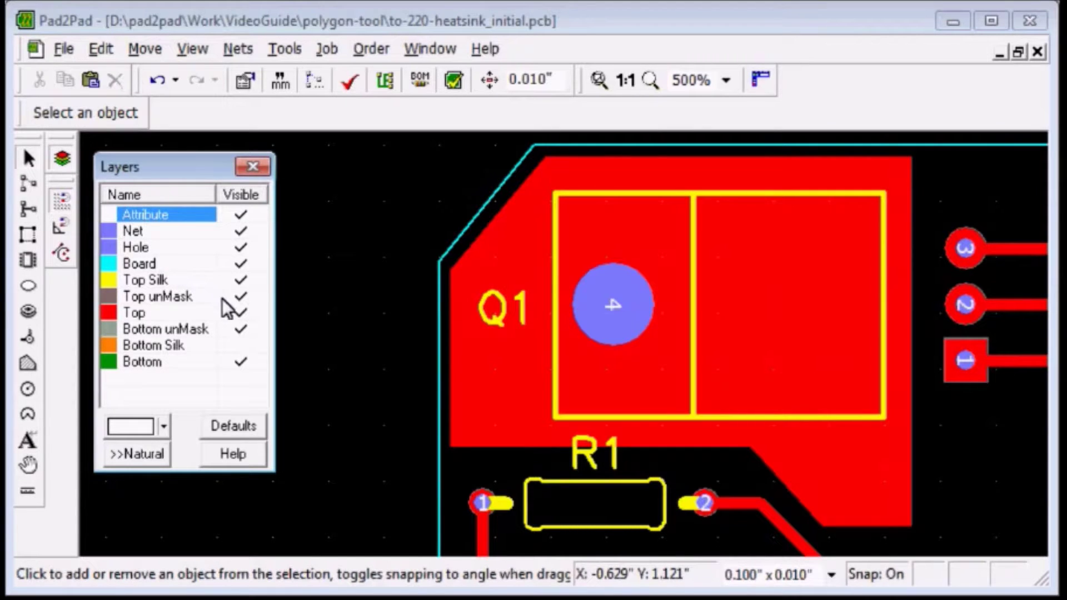
click(241, 311)
click(240, 298)
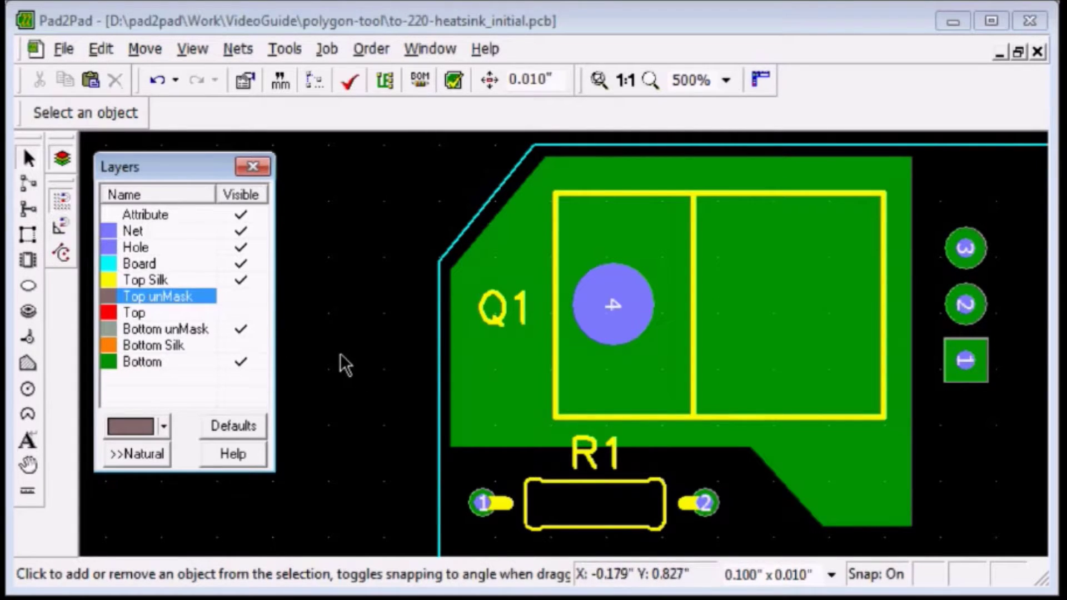
click(241, 315)
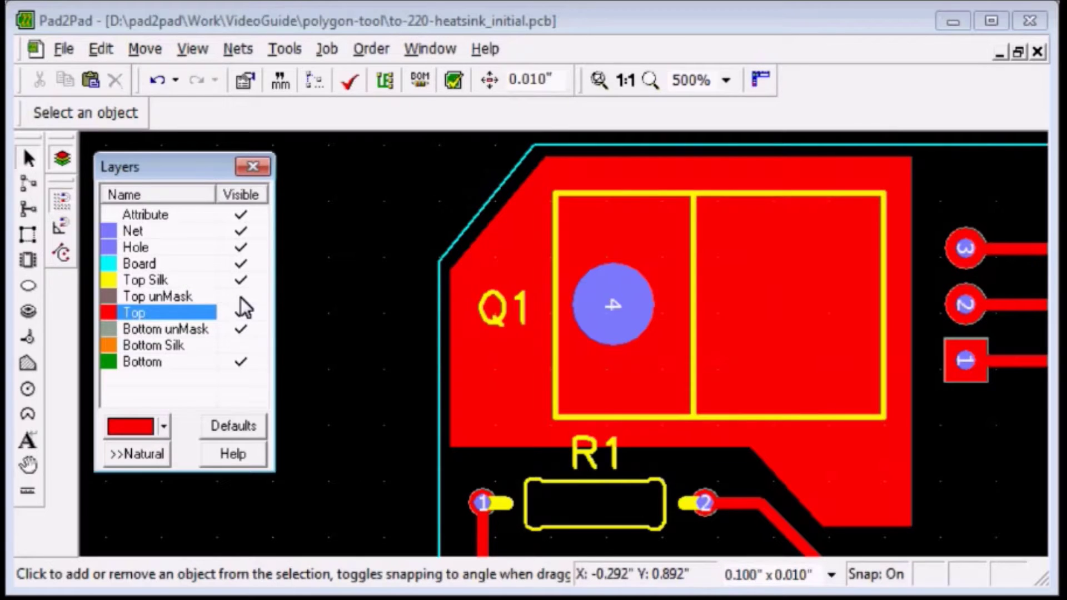
click(241, 297)
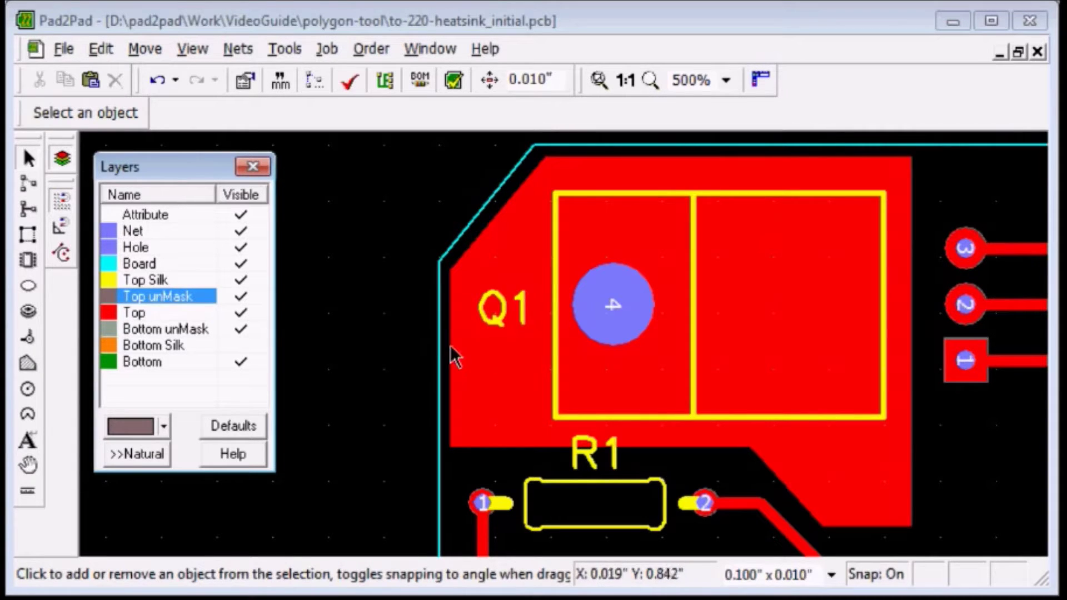
Apply Tools > Unmask to the selected top copper polygon under Q1
click(489, 381)
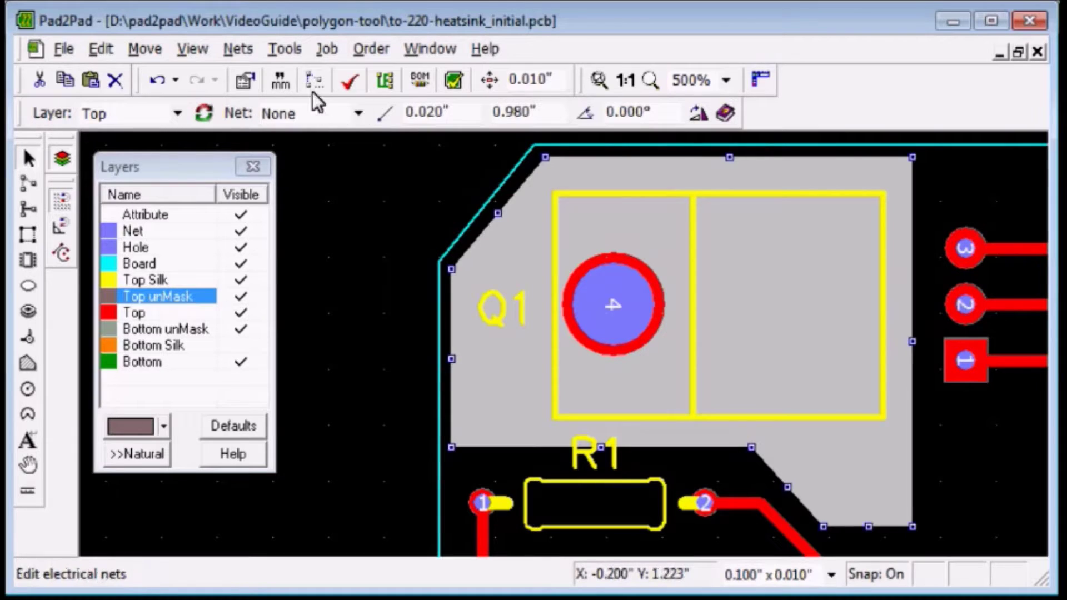
click(284, 50)
click(305, 205)
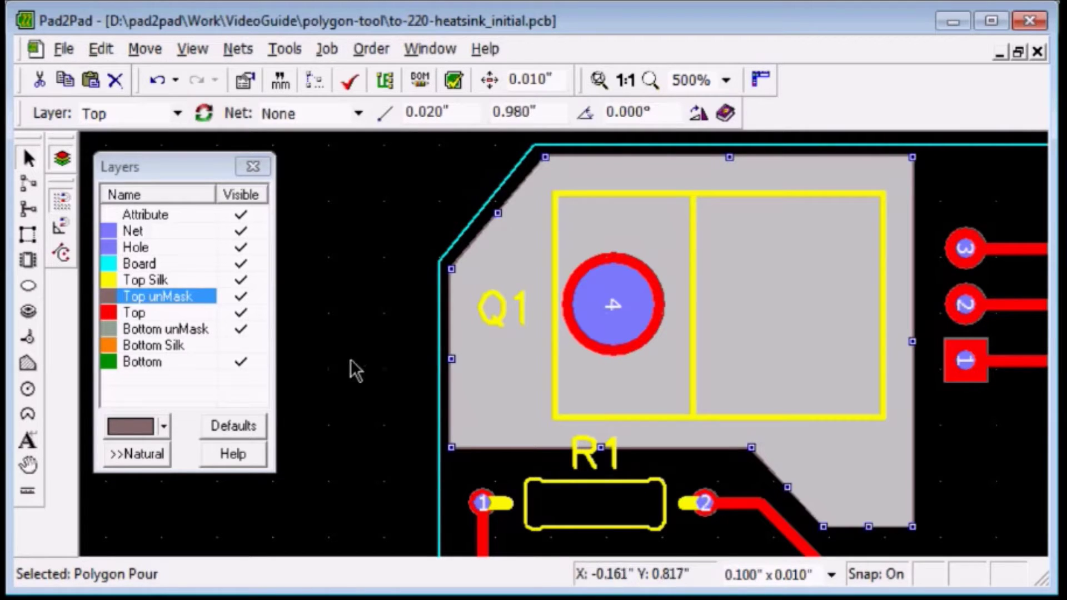
Choose the 0.020" ID x 0.048" OD via and place the first row of four vias
click(31, 337)
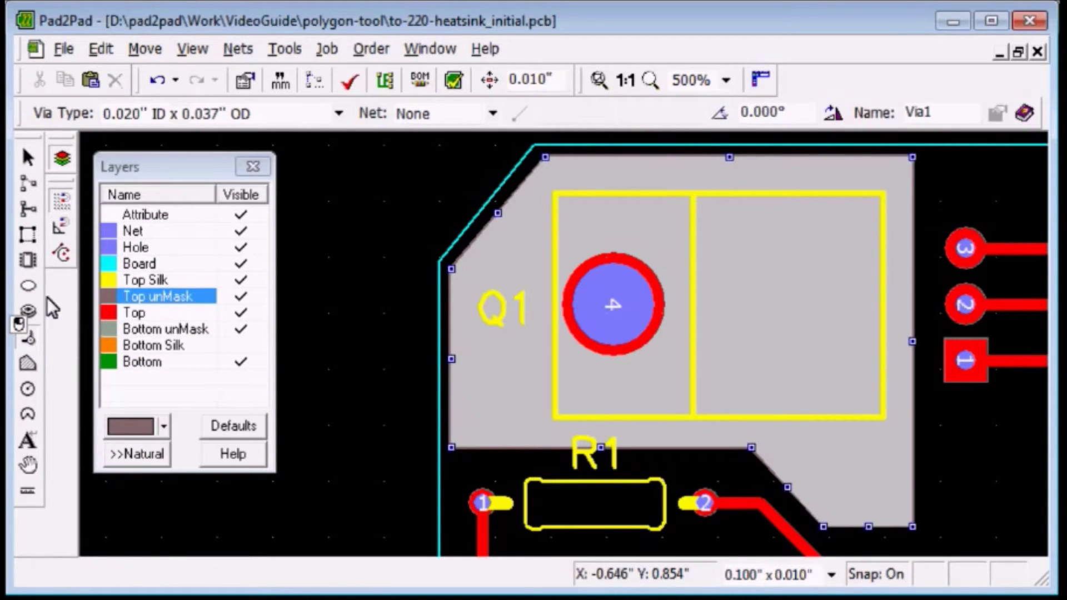
click(179, 114)
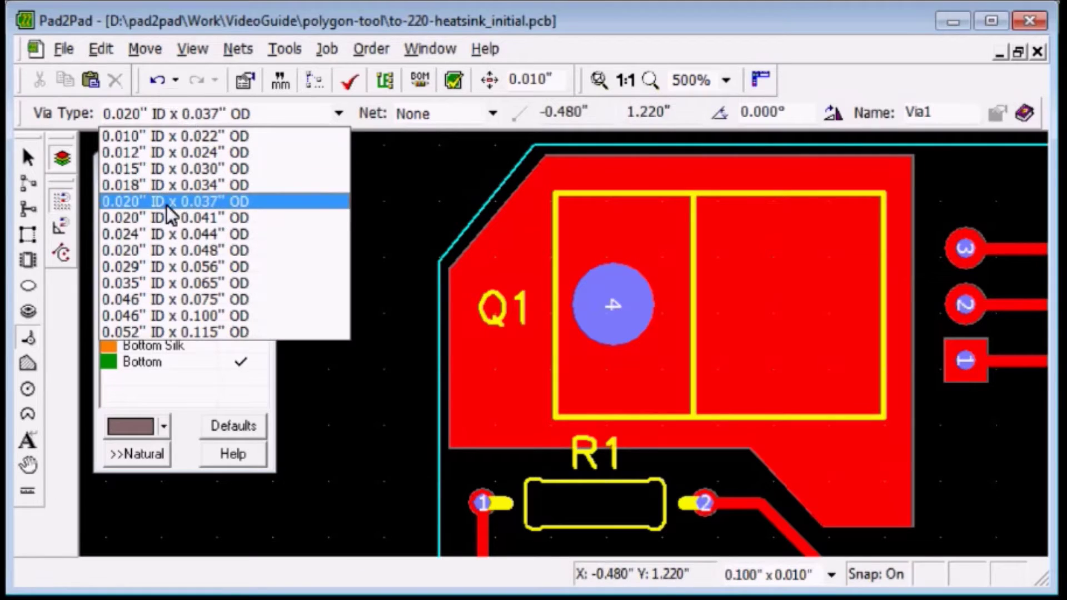
click(169, 248)
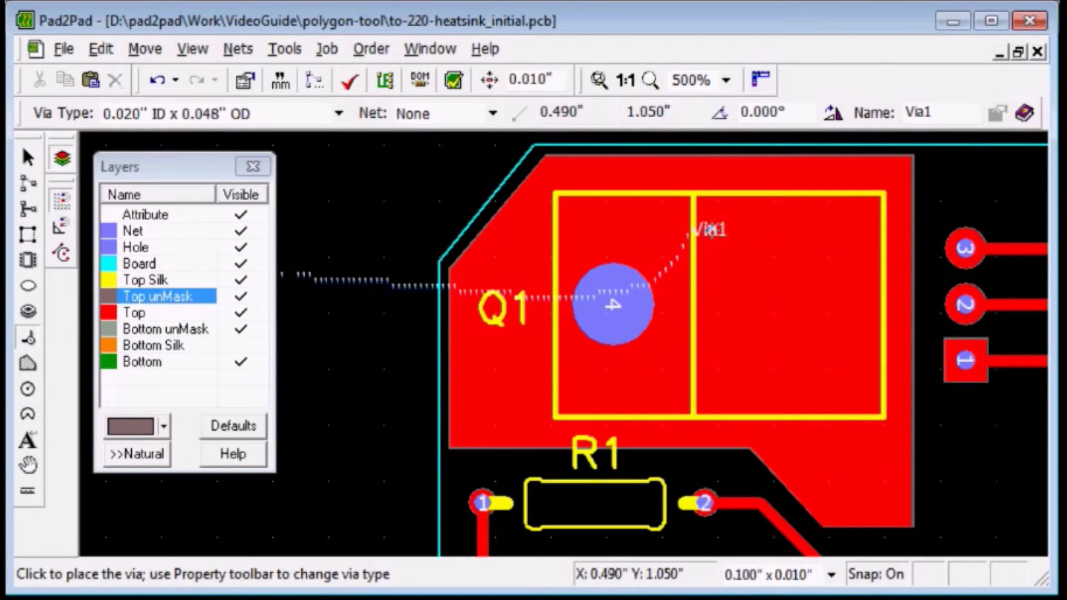
click(703, 191)
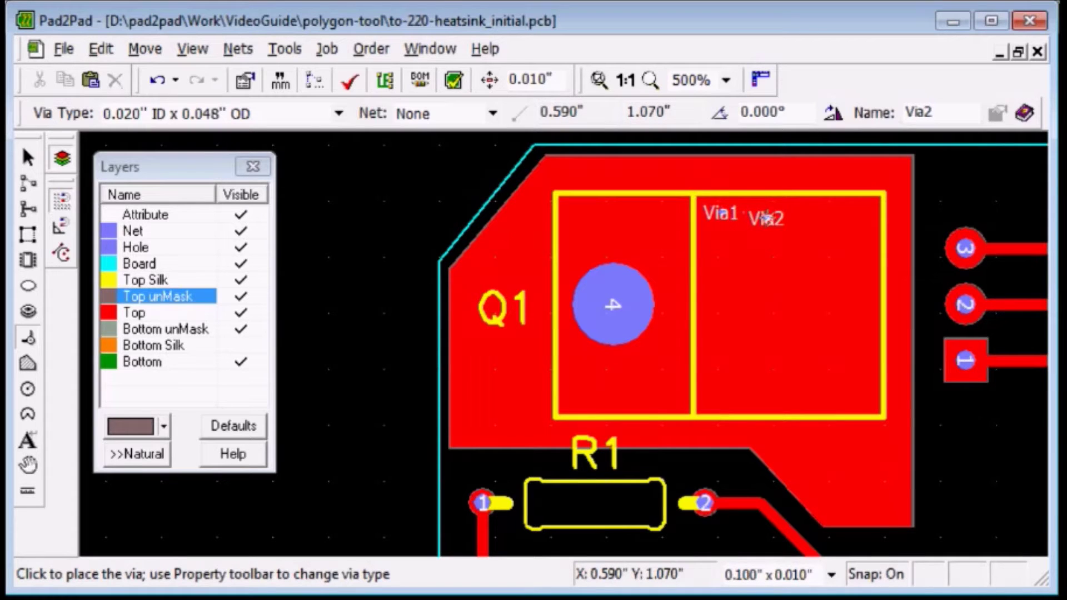
click(746, 192)
click(789, 192)
click(834, 192)
Place four more rows of four vias to complete the 20-via grid
click(703, 219)
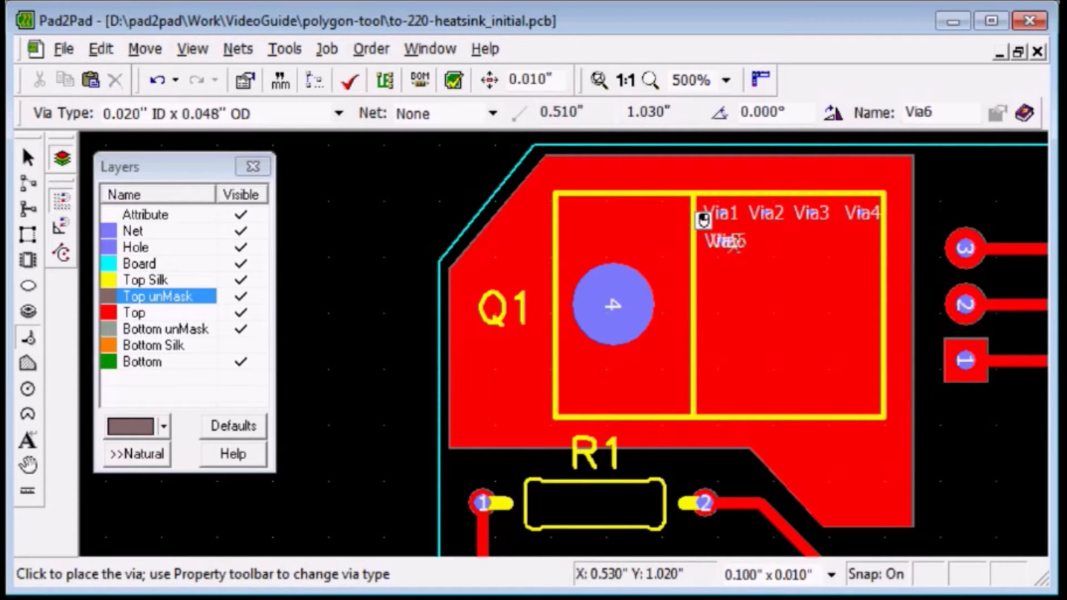
click(753, 219)
click(793, 219)
click(843, 219)
click(699, 247)
click(749, 247)
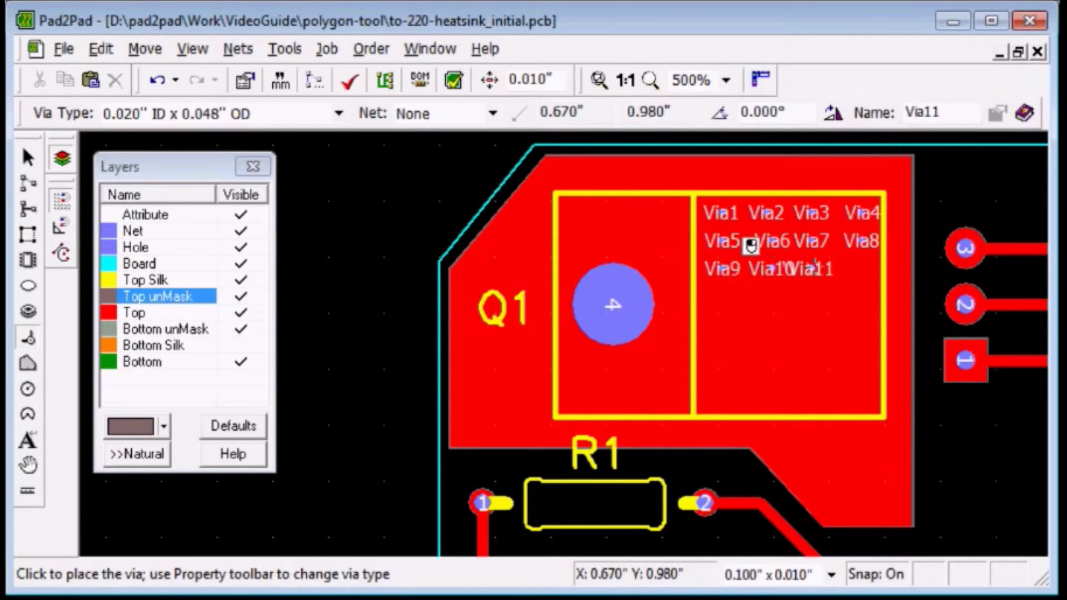
click(793, 248)
click(839, 247)
click(702, 274)
click(745, 275)
click(787, 273)
click(846, 275)
click(699, 309)
click(749, 310)
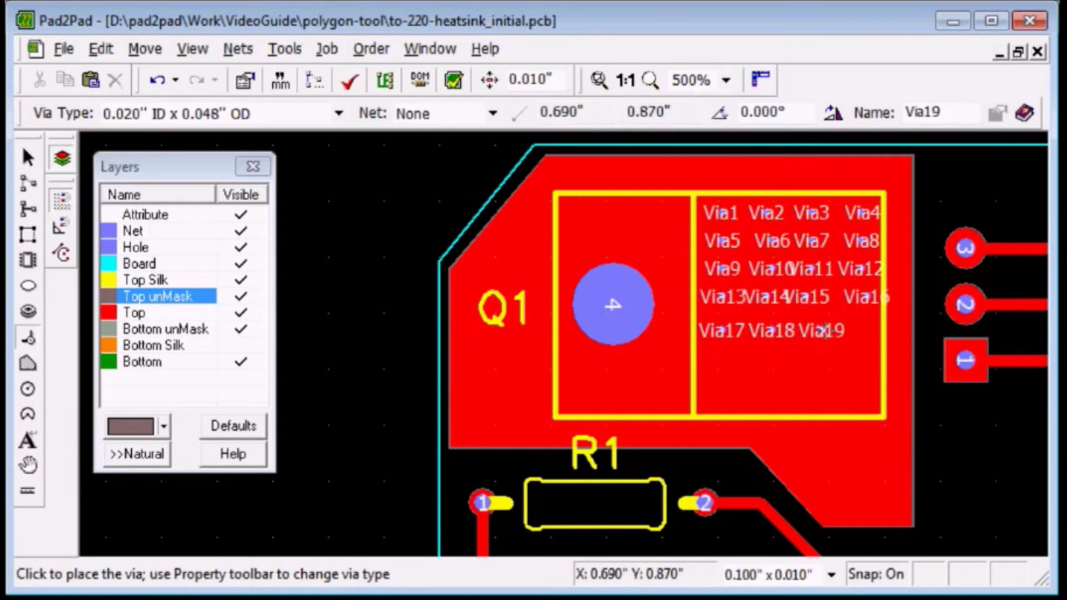
click(804, 308)
click(840, 311)
key(Escape)
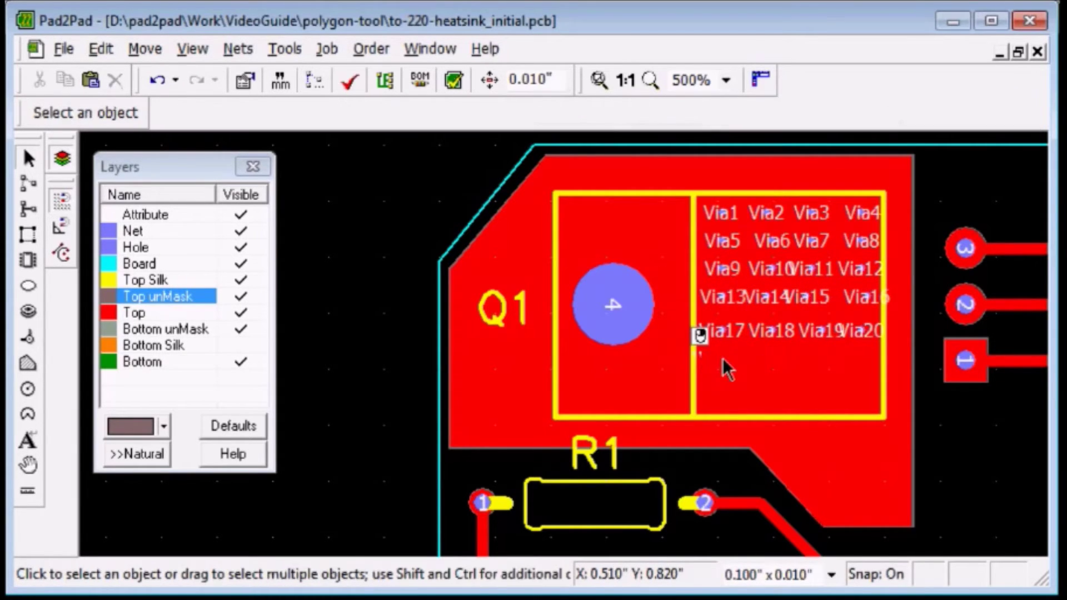